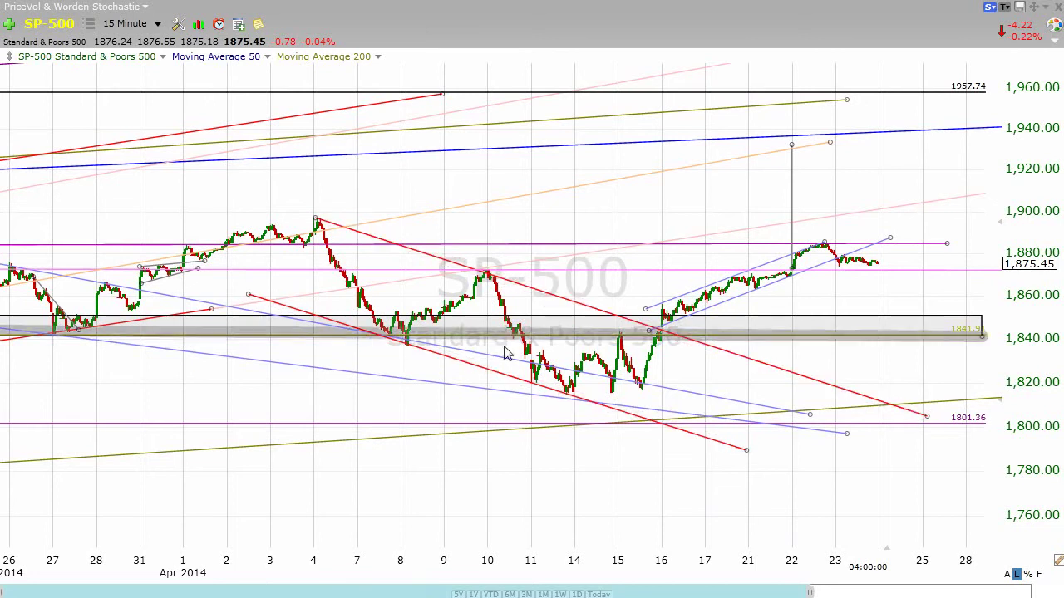
Try 10-minute bars, rescale the price axis to about 1,770–1,920, then settle on 30-minute bars.
{"action": "mouse_move", "coordinate": [492, 378]}
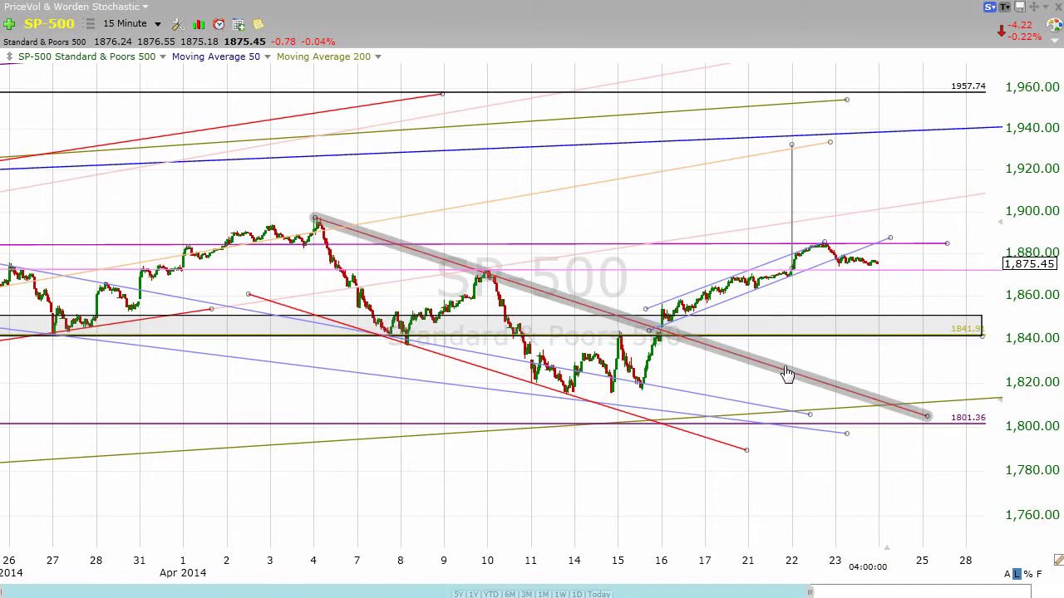
{"action": "mouse_move", "coordinate": [791, 377]}
{"action": "mouse_move", "coordinate": [638, 334]}
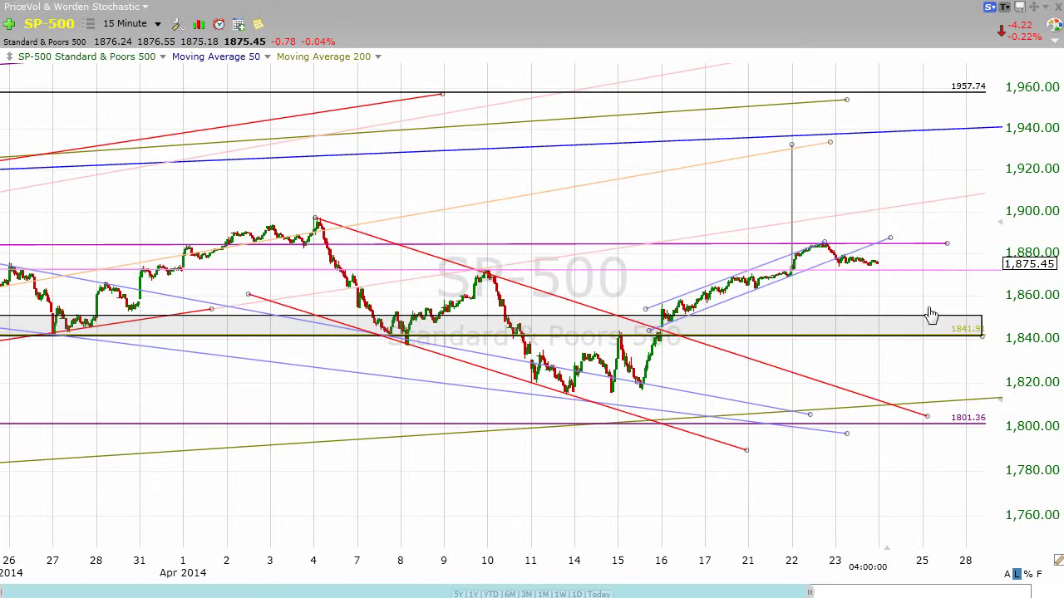
{"action": "left_click", "coordinate": [133, 24]}
{"action": "left_click", "coordinate": [146, 114]}
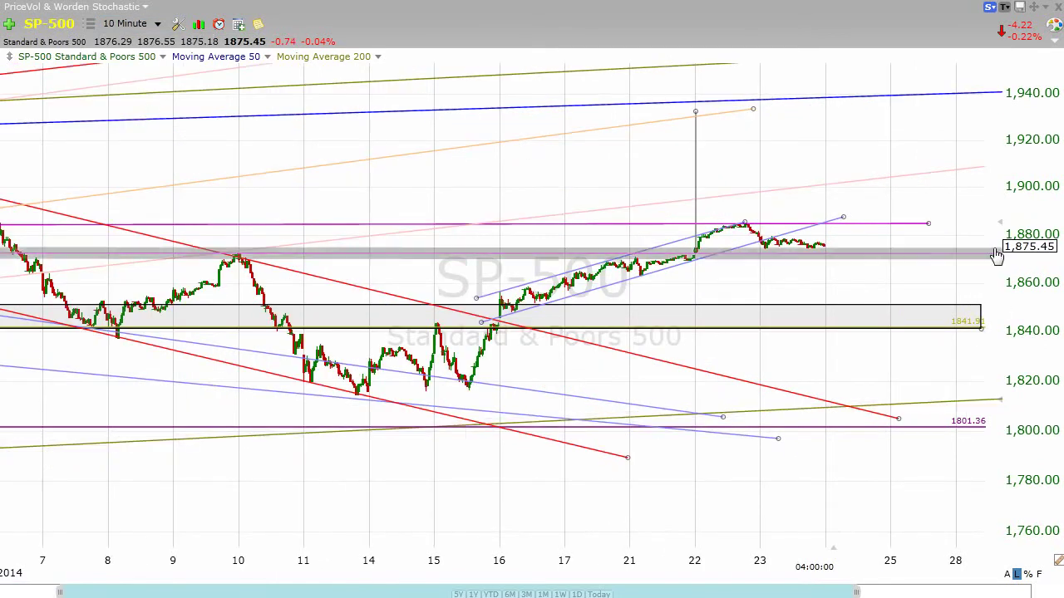
{"action": "left_click_drag", "start_coordinate": [1002, 218], "coordinate": [1008, 177]}
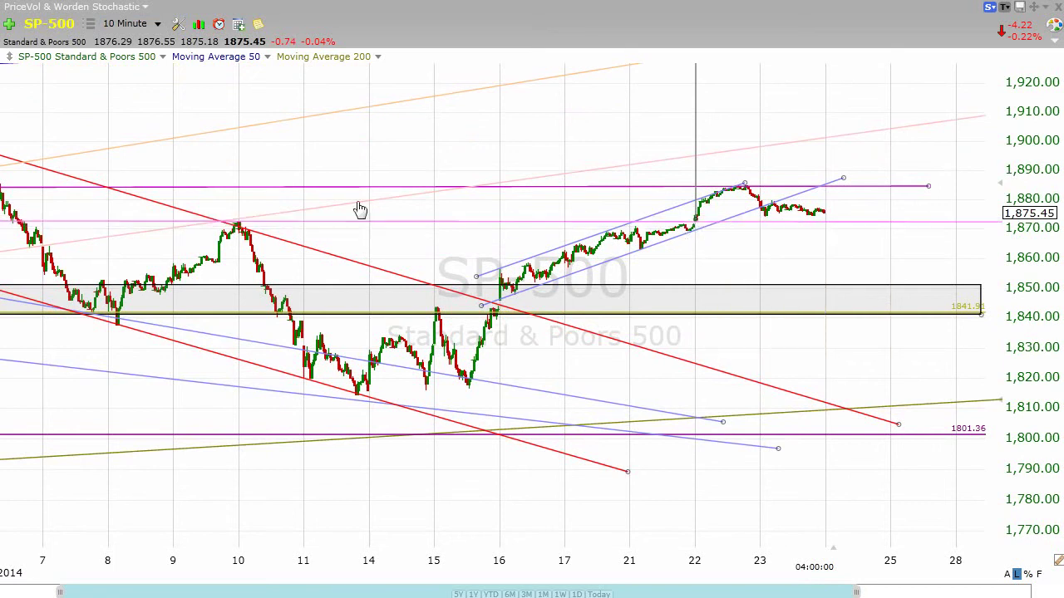
{"action": "left_click", "coordinate": [149, 28]}
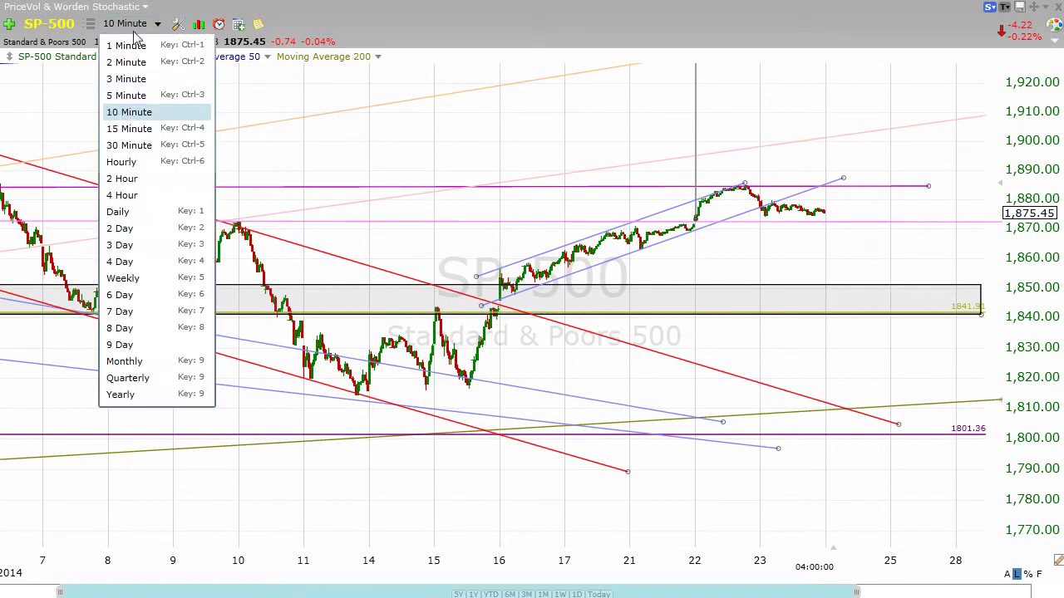
{"action": "left_click", "coordinate": [133, 144]}
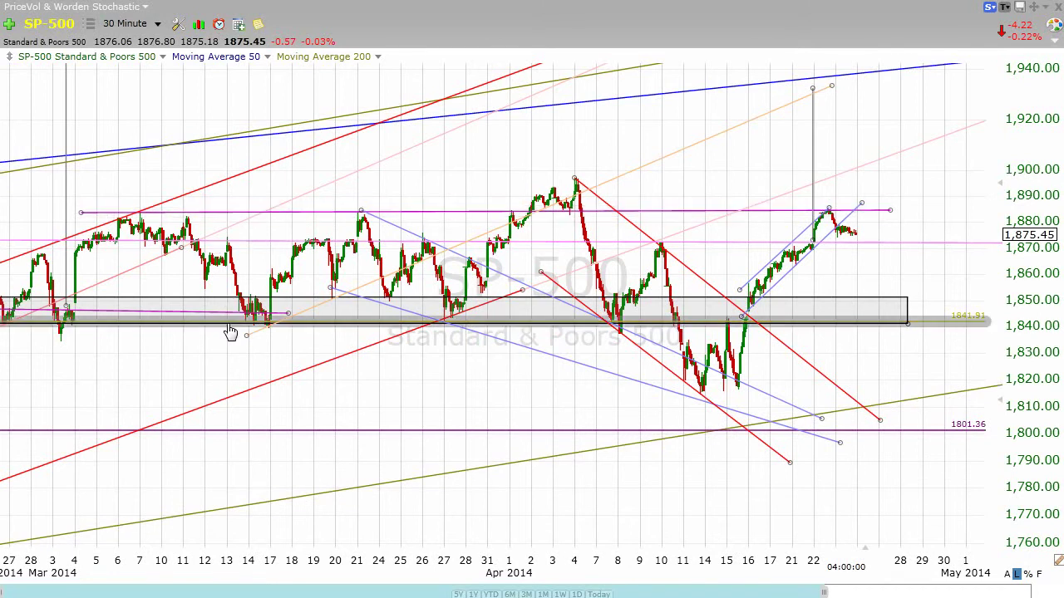
{"action": "mouse_move", "coordinate": [230, 332]}
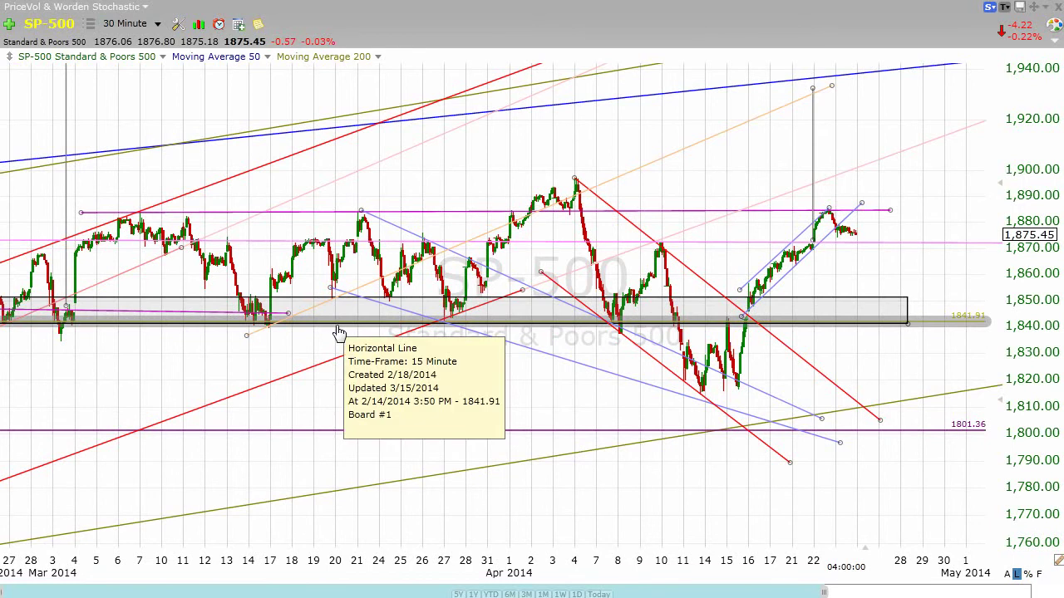
{"action": "mouse_move", "coordinate": [323, 215]}
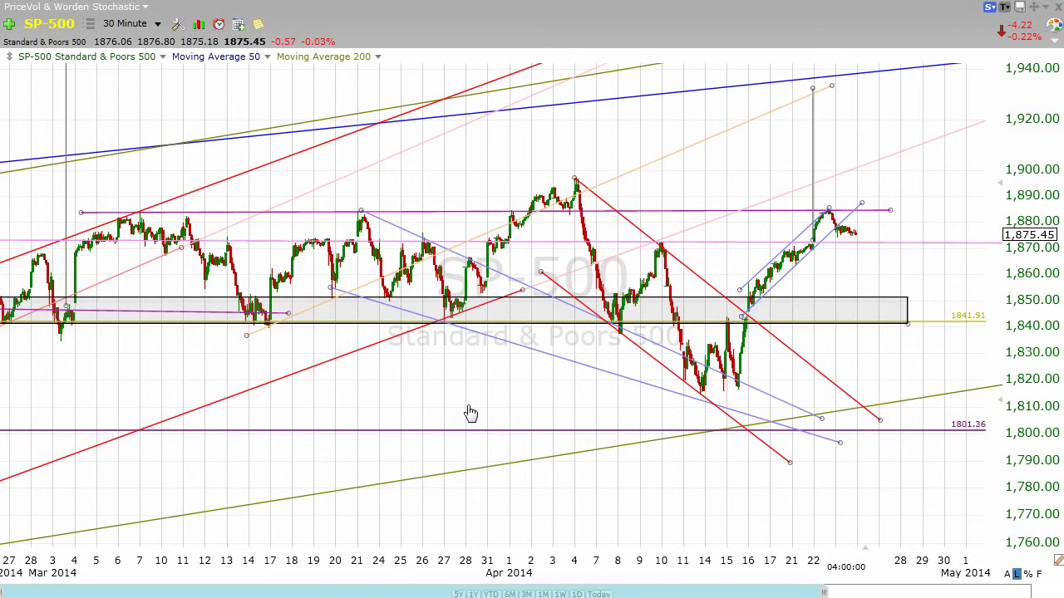
{"action": "mouse_move", "coordinate": [803, 270]}
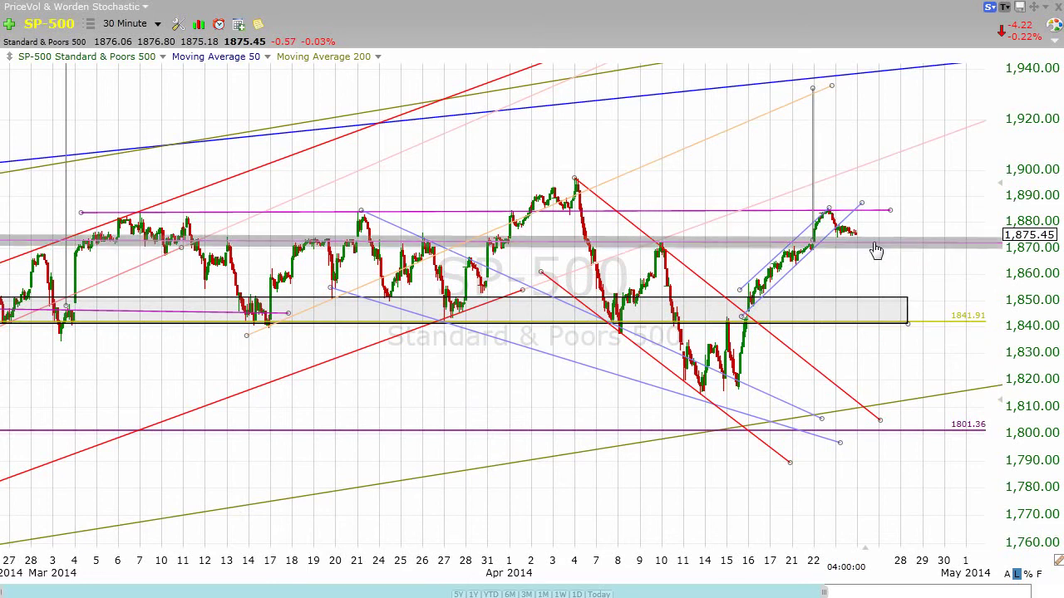
{"action": "mouse_move", "coordinate": [865, 248]}
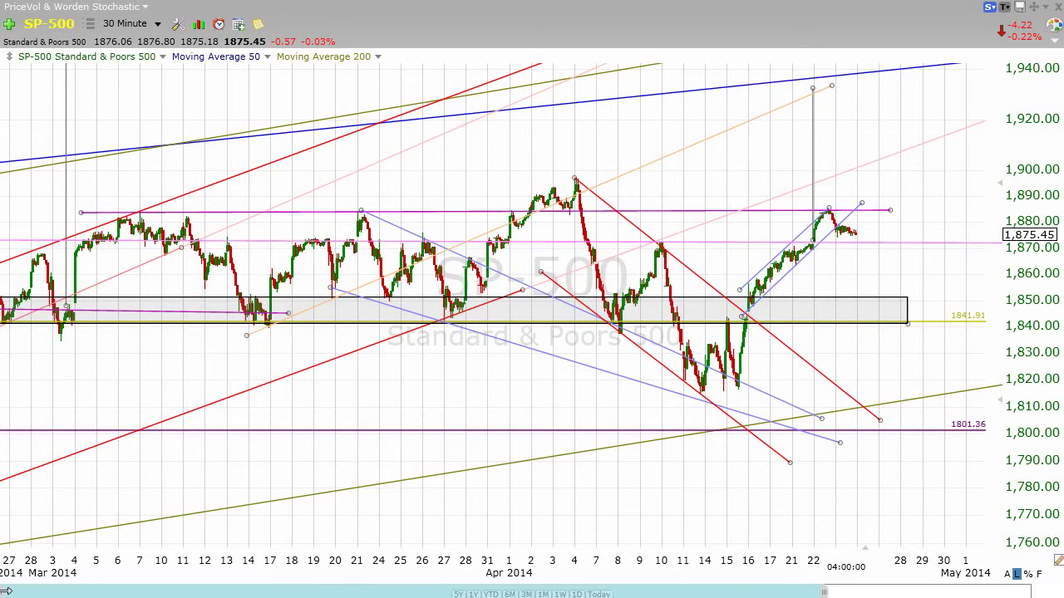
Zoom the time axis and trim the scrollbar so the chart starts around 21 March.
{"action": "scroll", "coordinate": [947, 270], "scroll_direction": "up", "scroll_amount": 5}
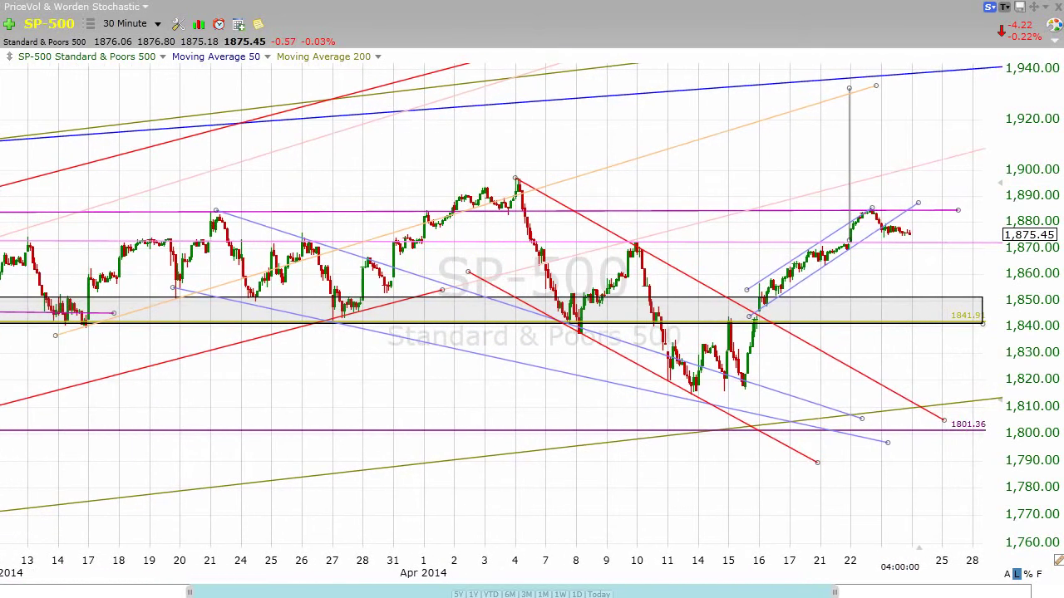
{"action": "mouse_move", "coordinate": [931, 253]}
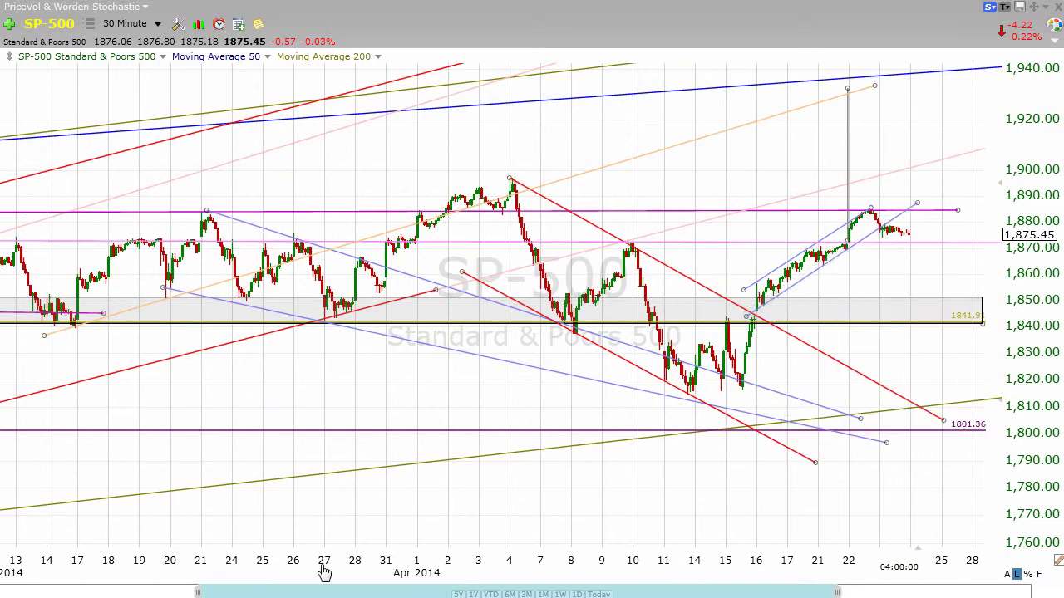
{"action": "left_click_drag", "start_coordinate": [202, 591], "coordinate": [321, 587]}
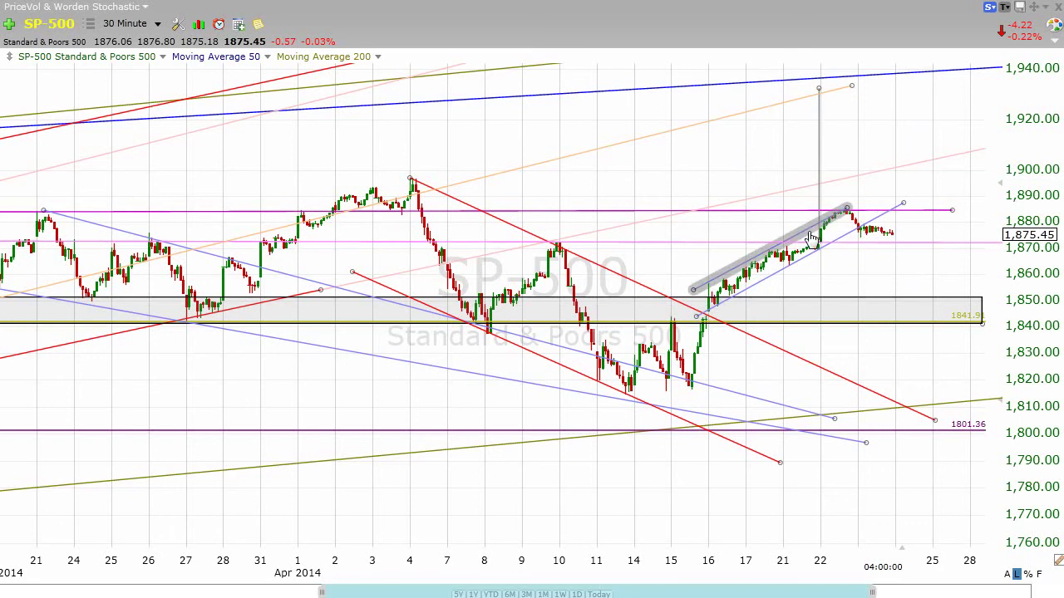
Widen history back to 27 Feb, switch to 3-minute bars, and tilt the lower trendline parallel.
{"action": "mouse_move", "coordinate": [909, 251]}
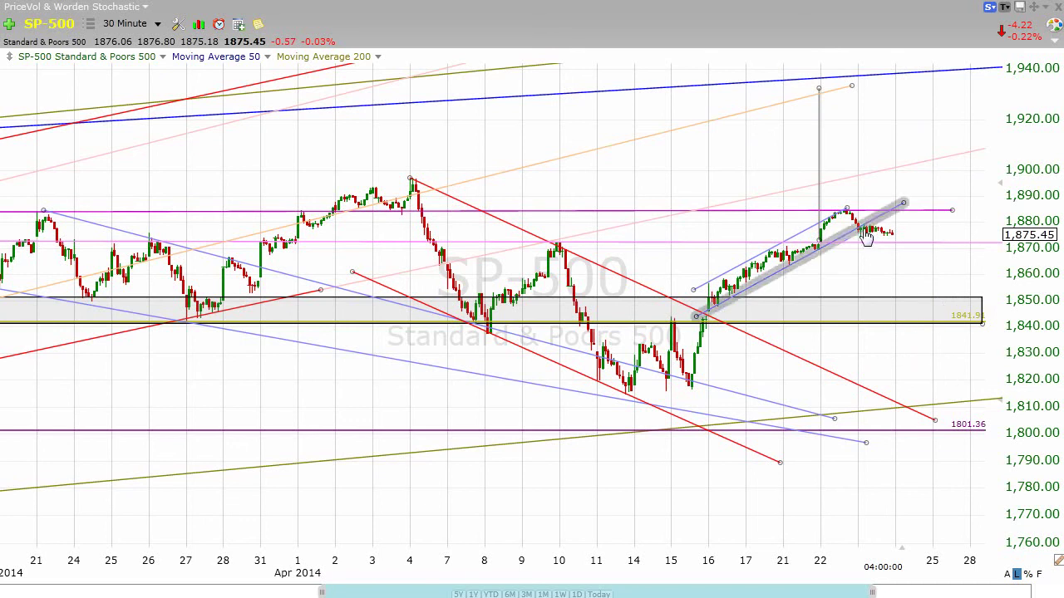
{"action": "left_click_drag", "start_coordinate": [323, 592], "coordinate": [4, 592]}
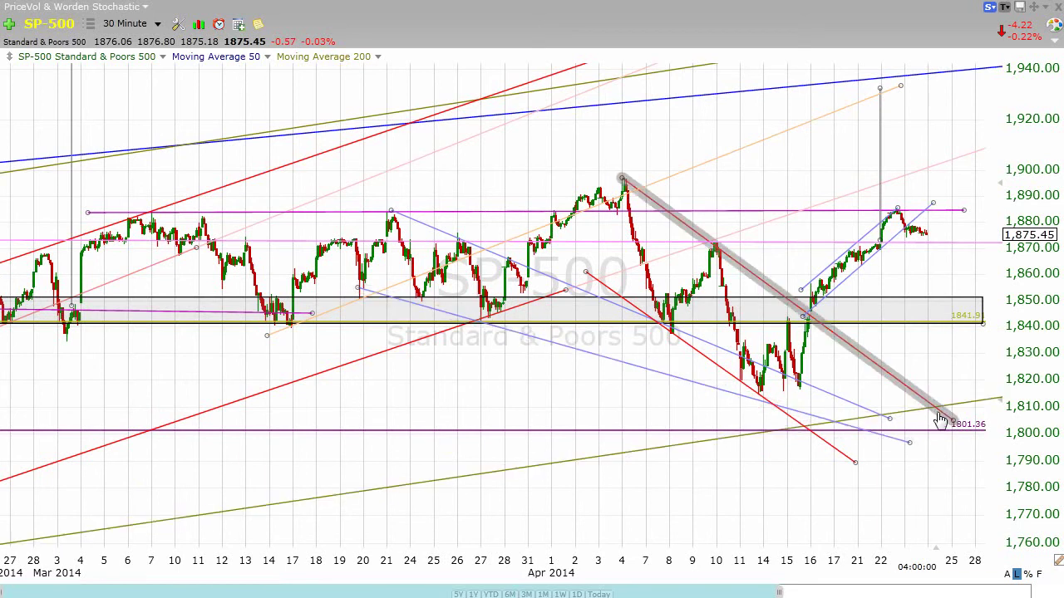
{"action": "mouse_move", "coordinate": [939, 419]}
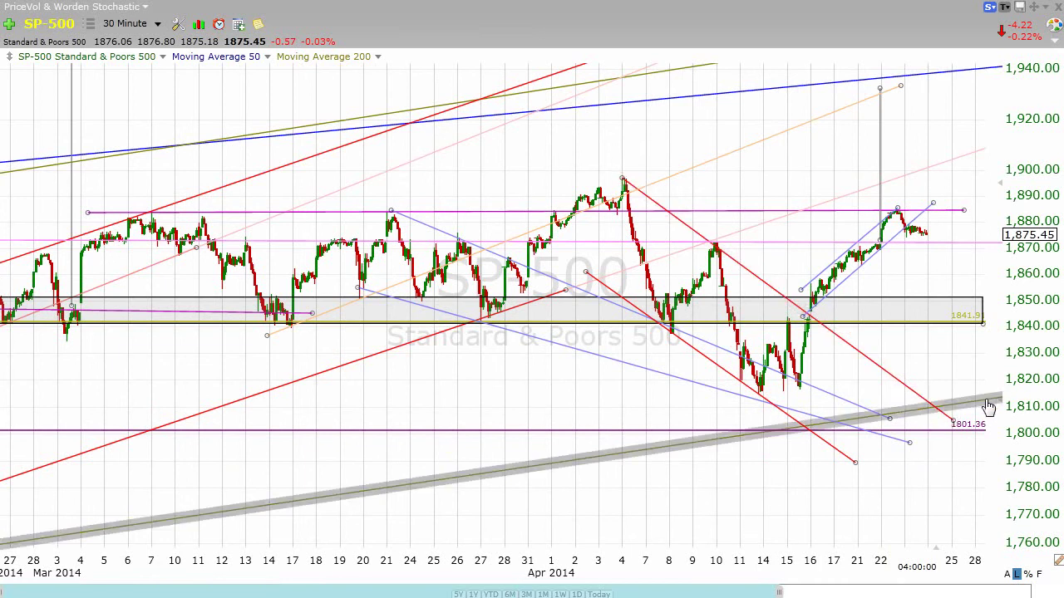
{"action": "mouse_move", "coordinate": [995, 404]}
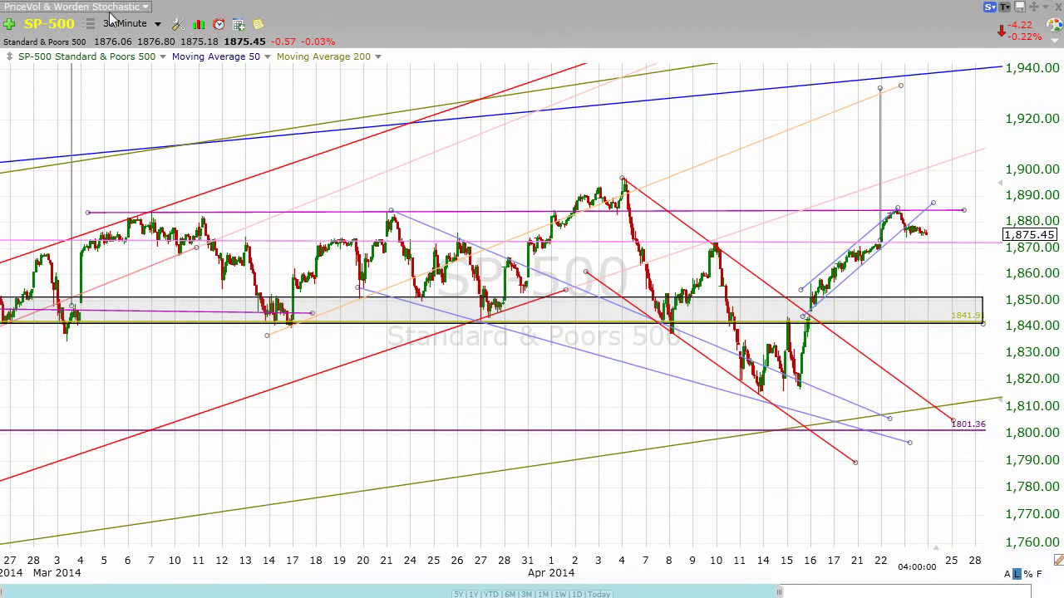
{"action": "left_click", "coordinate": [154, 25]}
{"action": "left_click", "coordinate": [140, 79]}
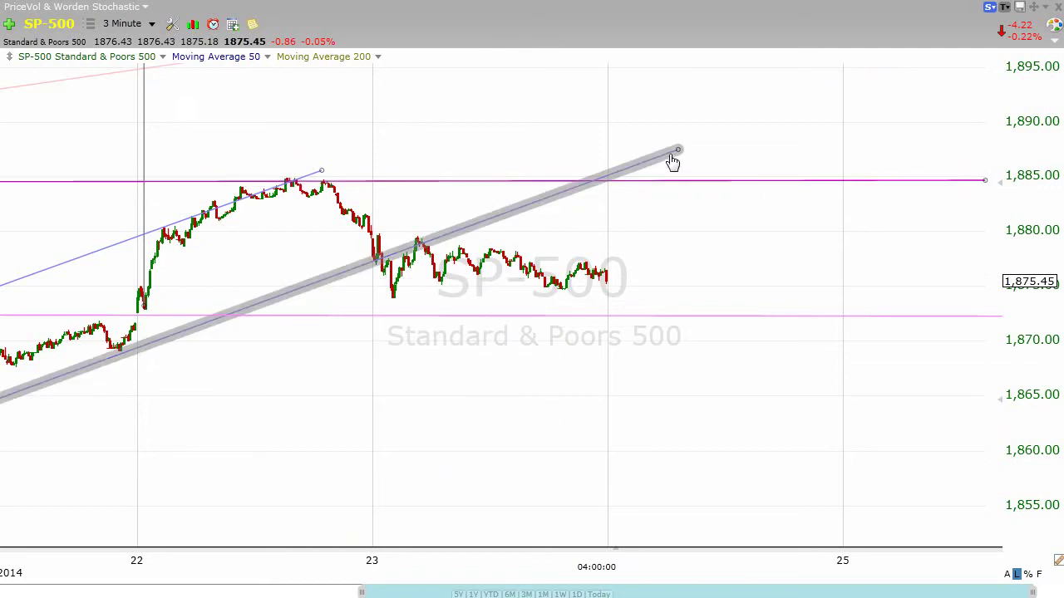
{"action": "left_click_drag", "start_coordinate": [680, 152], "coordinate": [682, 141]}
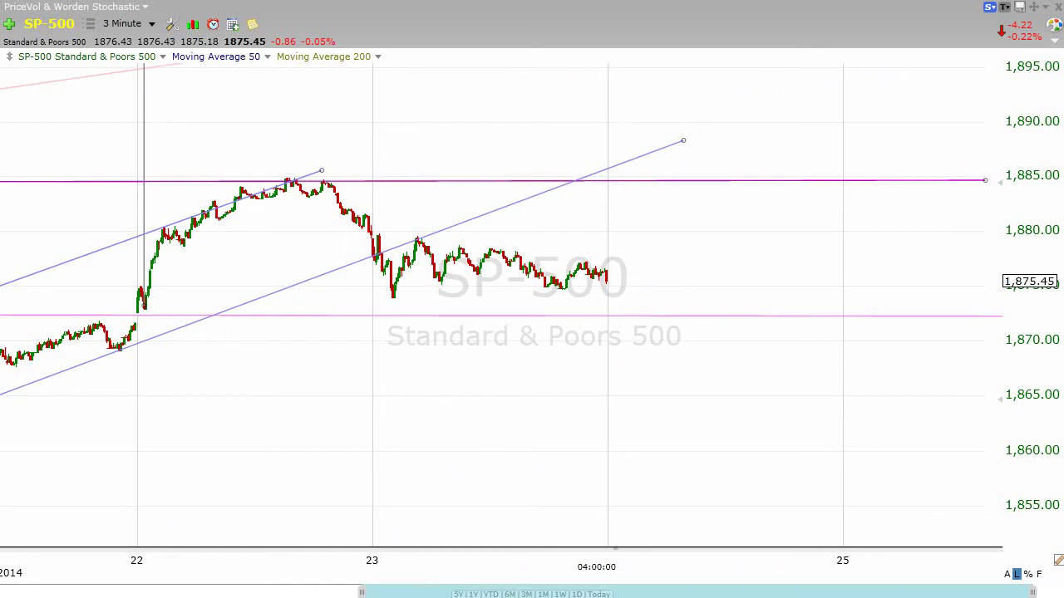
Draw a falling trendline on the day-23 highs and a rising one from the swing low, meeting near 1,875.6.
{"action": "left_click_drag", "start_coordinate": [376, 233], "coordinate": [631, 267]}
{"action": "left_click_drag", "start_coordinate": [377, 237], "coordinate": [374, 235]}
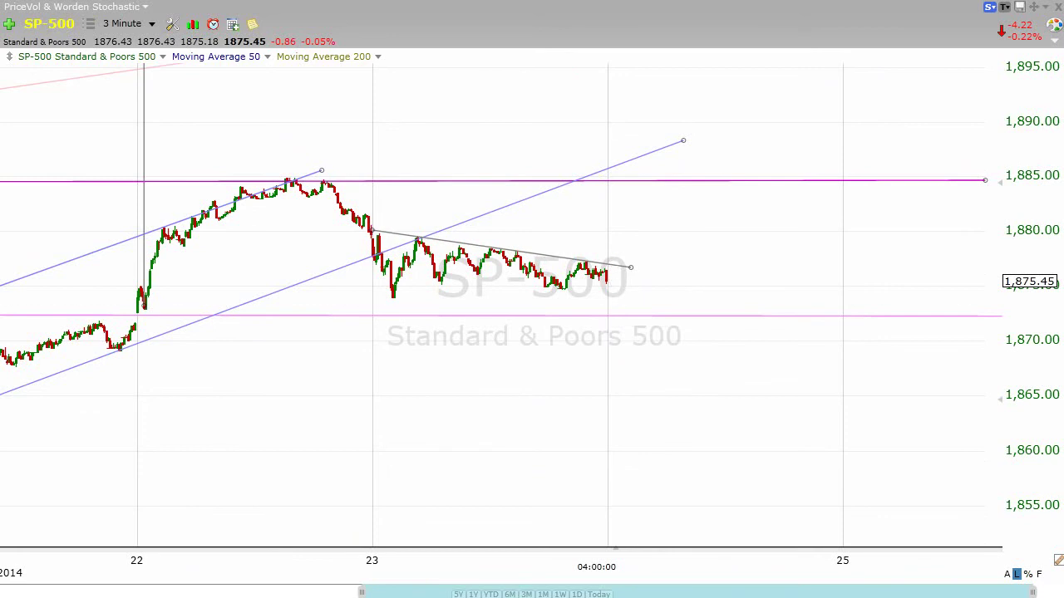
{"action": "left_click_drag", "start_coordinate": [393, 296], "coordinate": [587, 250]}
{"action": "left_click_drag", "start_coordinate": [587, 249], "coordinate": [715, 287]}
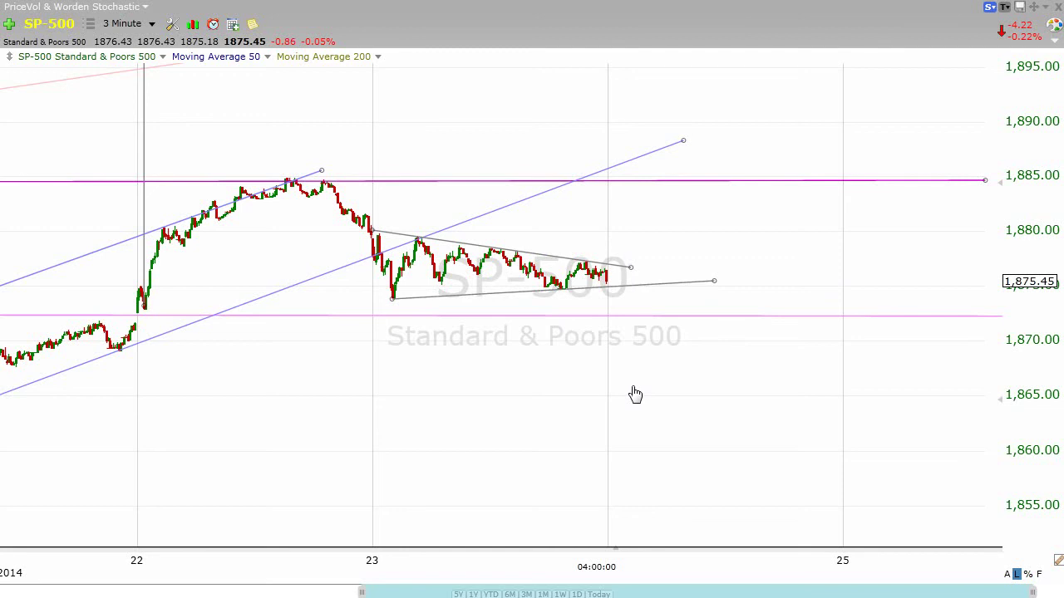
{"action": "left_click_drag", "start_coordinate": [631, 270], "coordinate": [705, 281]}
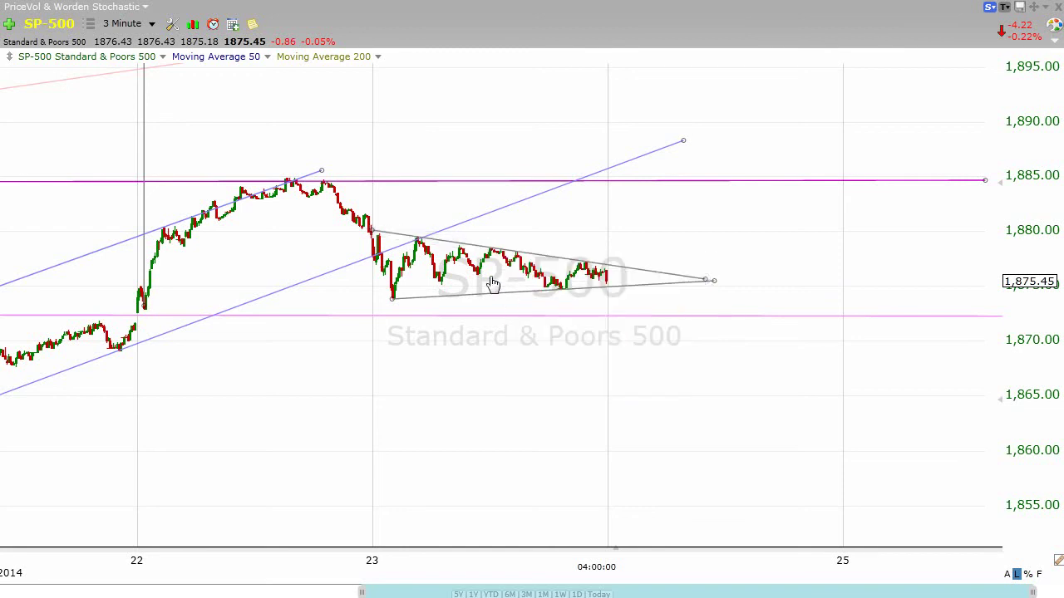
{"action": "left_click_drag", "start_coordinate": [374, 234], "coordinate": [375, 235]}
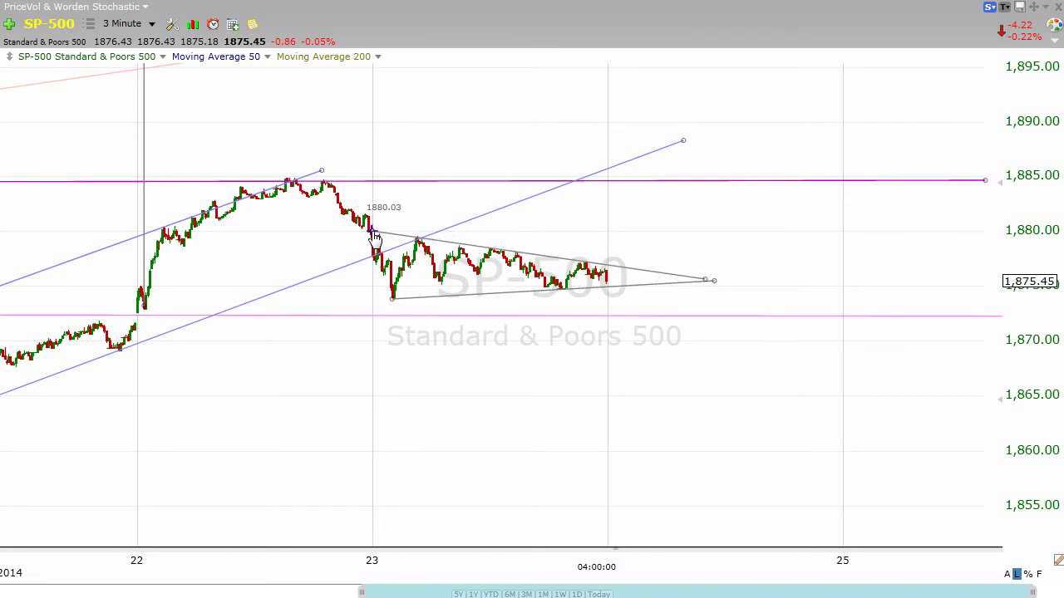
Recolour the falling triangle trendline to lavender.
{"action": "right_click", "coordinate": [612, 274]}
{"action": "left_click", "coordinate": [651, 277]}
{"action": "left_click", "coordinate": [879, 323]}
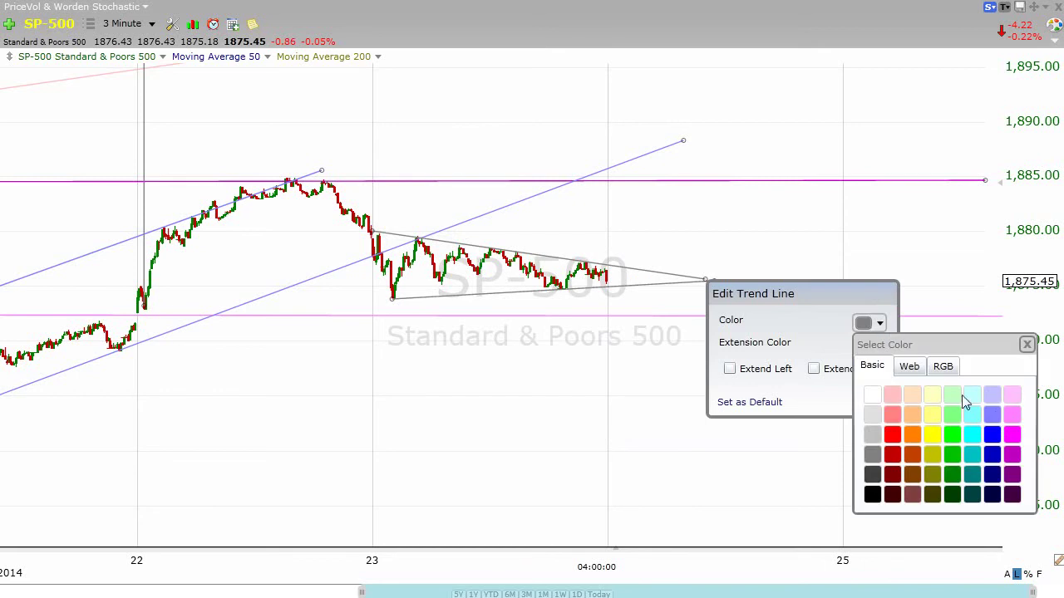
{"action": "left_click", "coordinate": [996, 416]}
{"action": "left_click", "coordinate": [873, 398]}
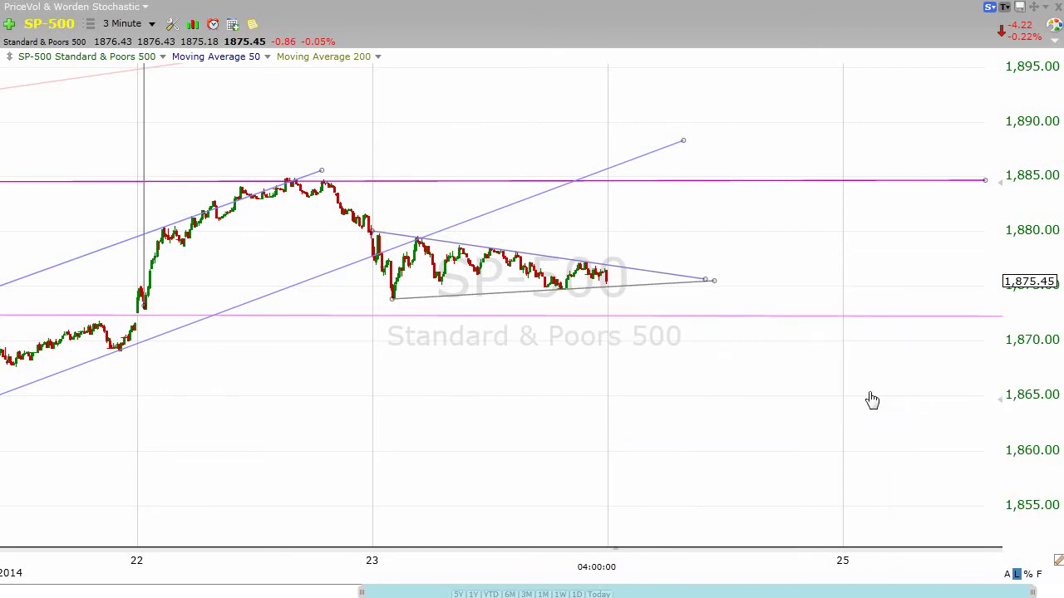
Recolour the rising triangle trendline to lavender.
{"action": "right_click", "coordinate": [629, 289]}
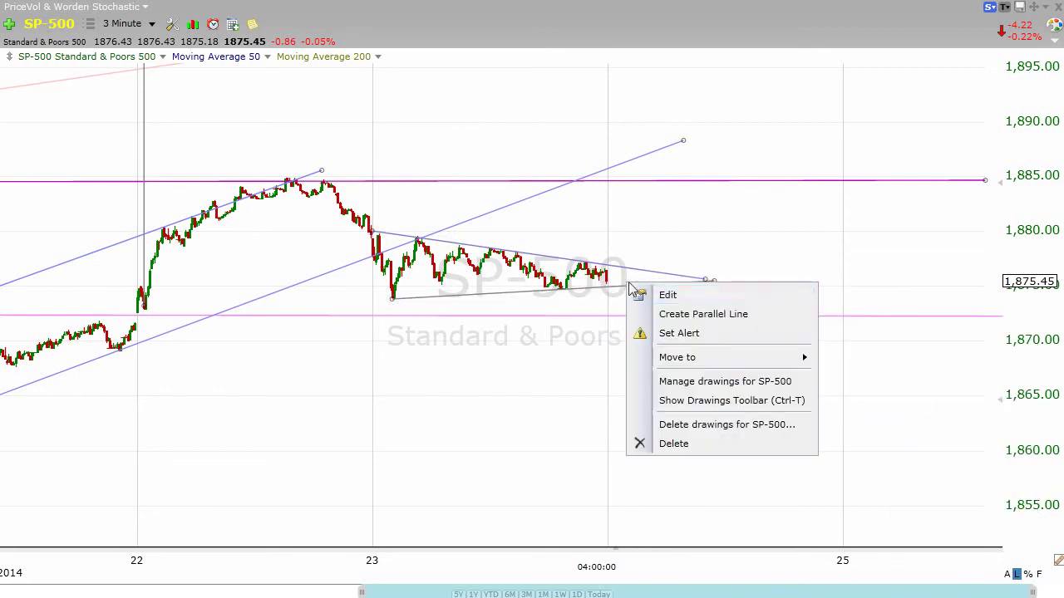
{"action": "left_click", "coordinate": [693, 298]}
{"action": "left_click", "coordinate": [869, 341]}
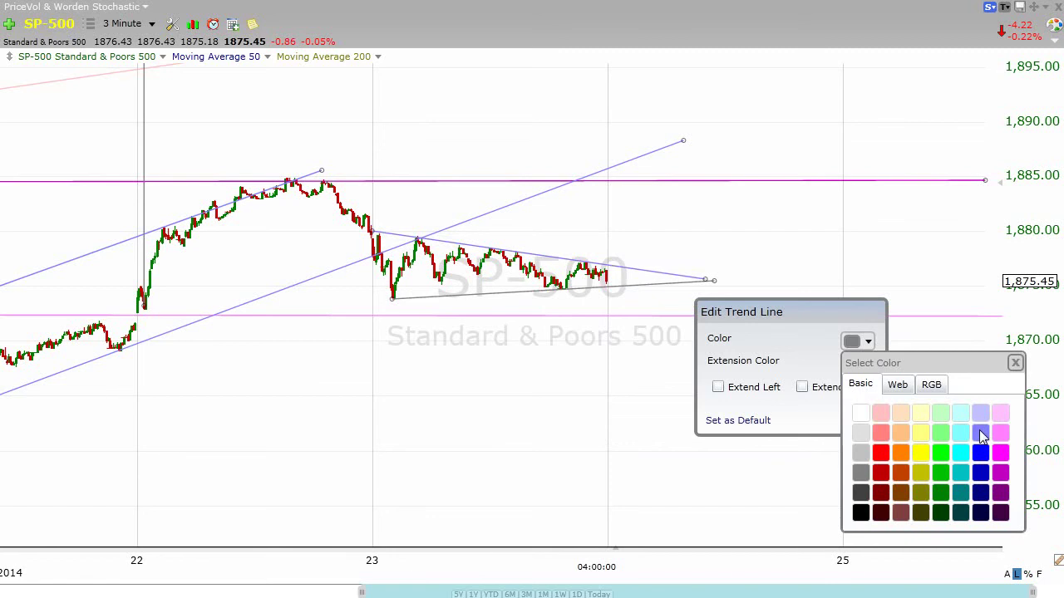
{"action": "left_click", "coordinate": [981, 434]}
{"action": "left_click", "coordinate": [797, 416]}
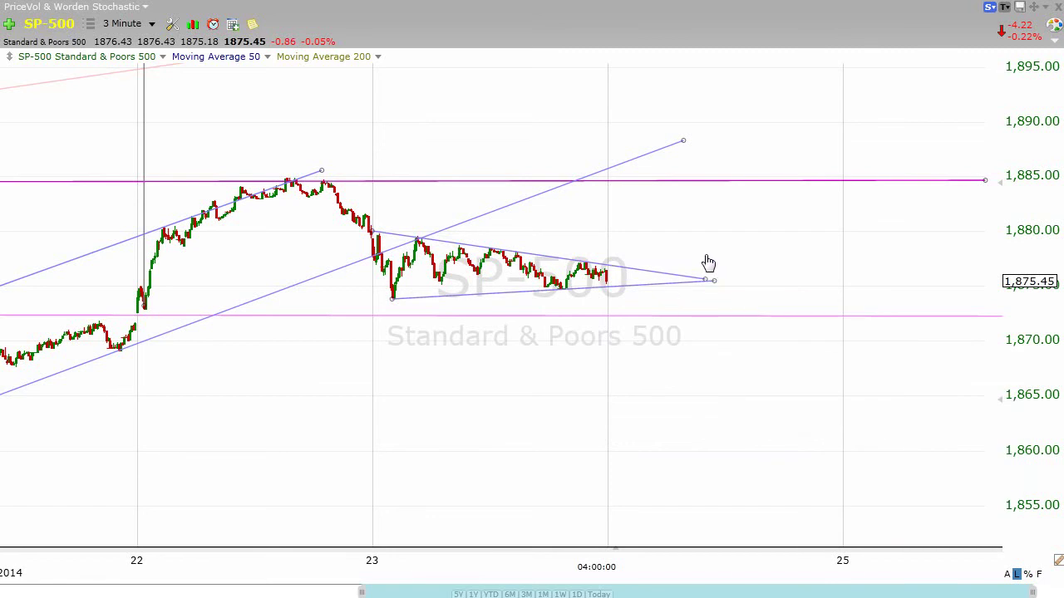
{"action": "mouse_move", "coordinate": [633, 273]}
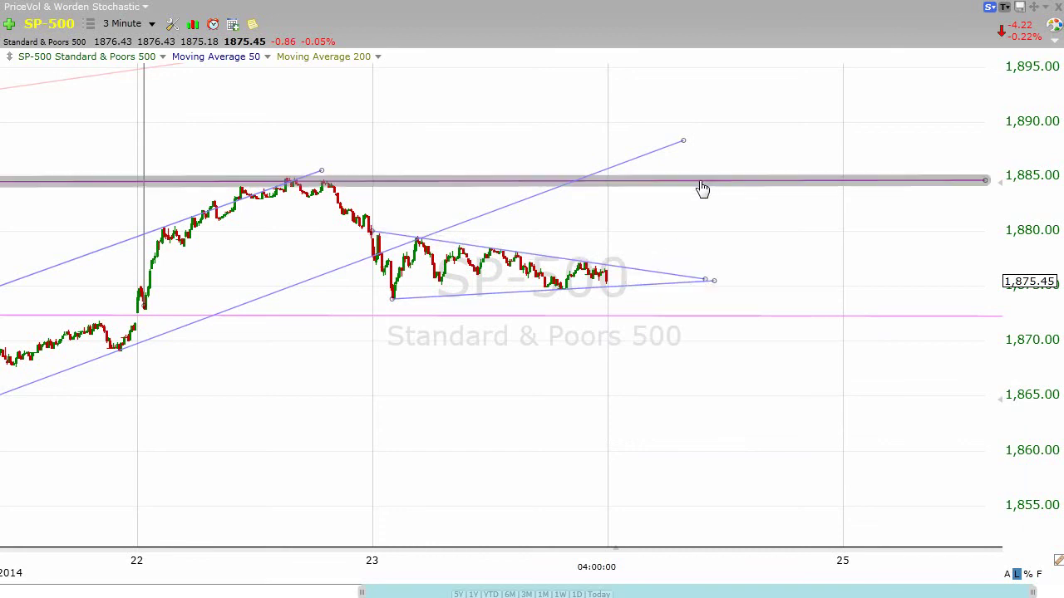
{"action": "mouse_move", "coordinate": [700, 184]}
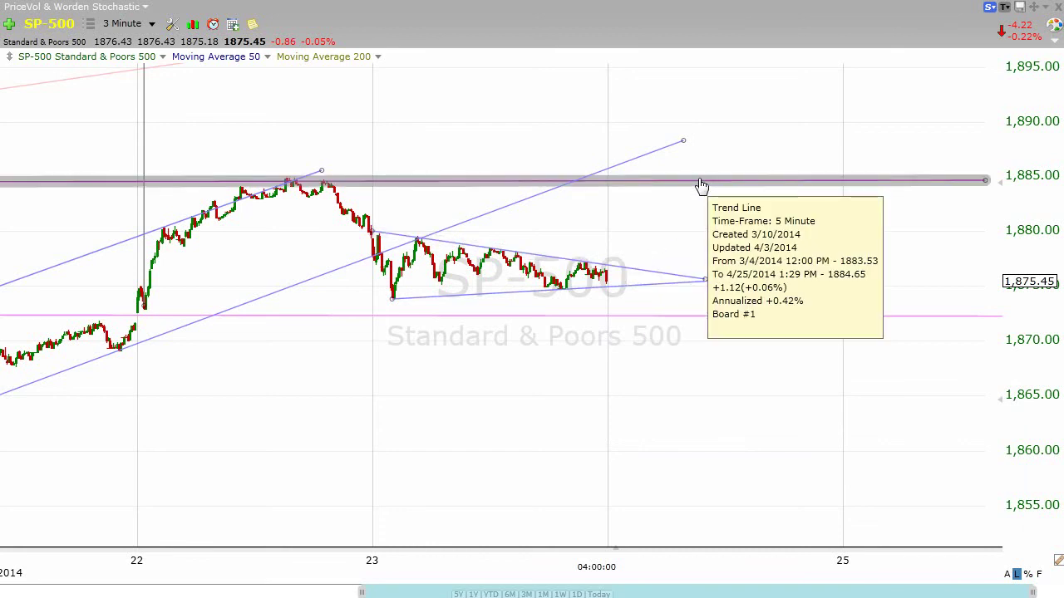
{"action": "mouse_move", "coordinate": [634, 290]}
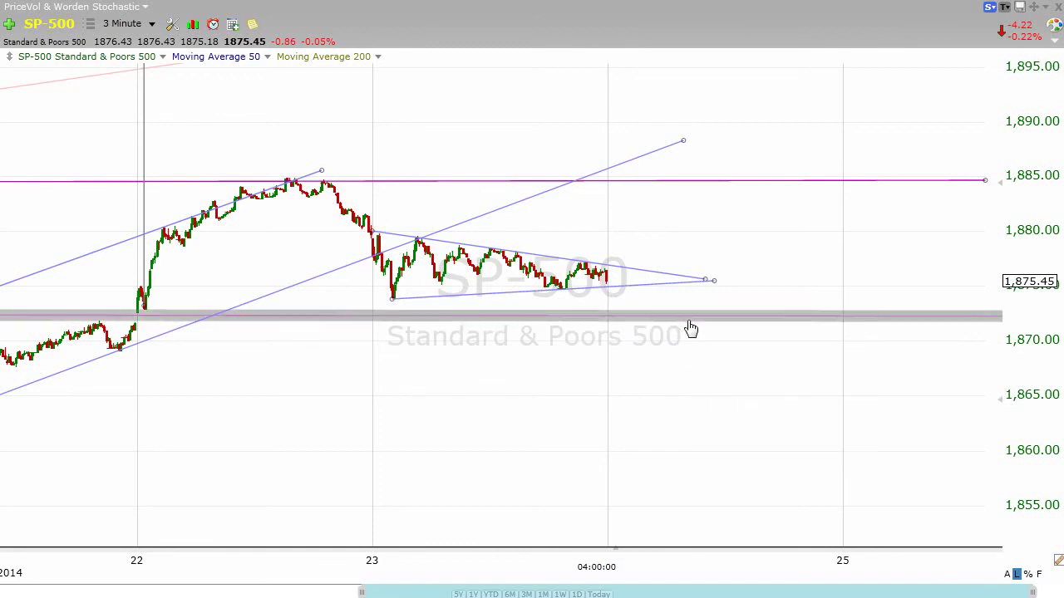
{"action": "mouse_move", "coordinate": [696, 321]}
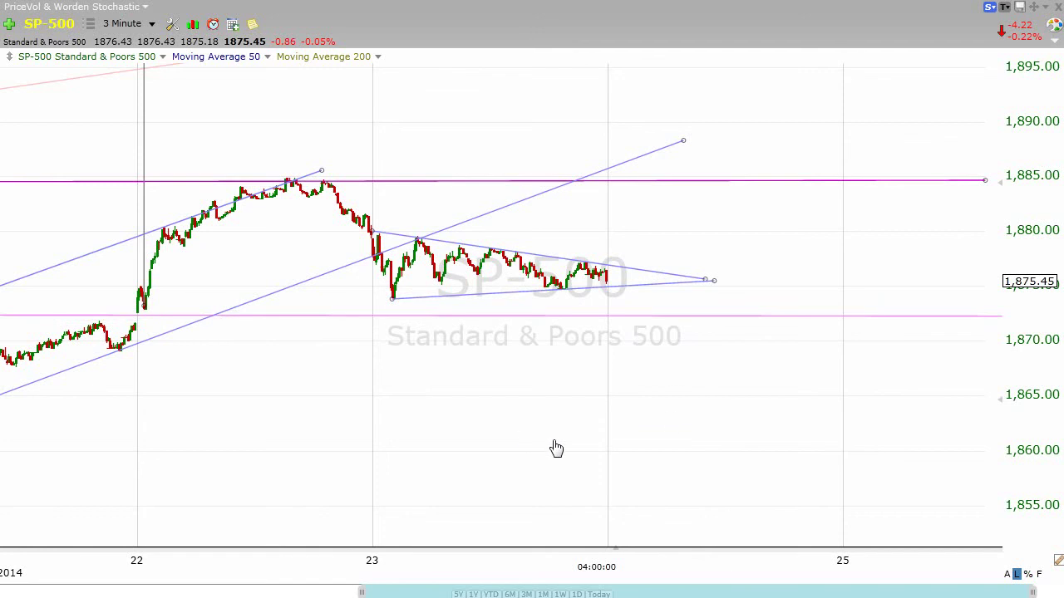
Switch to 30-minute bars and widen the date range into early May 2014.
{"action": "left_click", "coordinate": [133, 29]}
{"action": "left_click", "coordinate": [133, 146]}
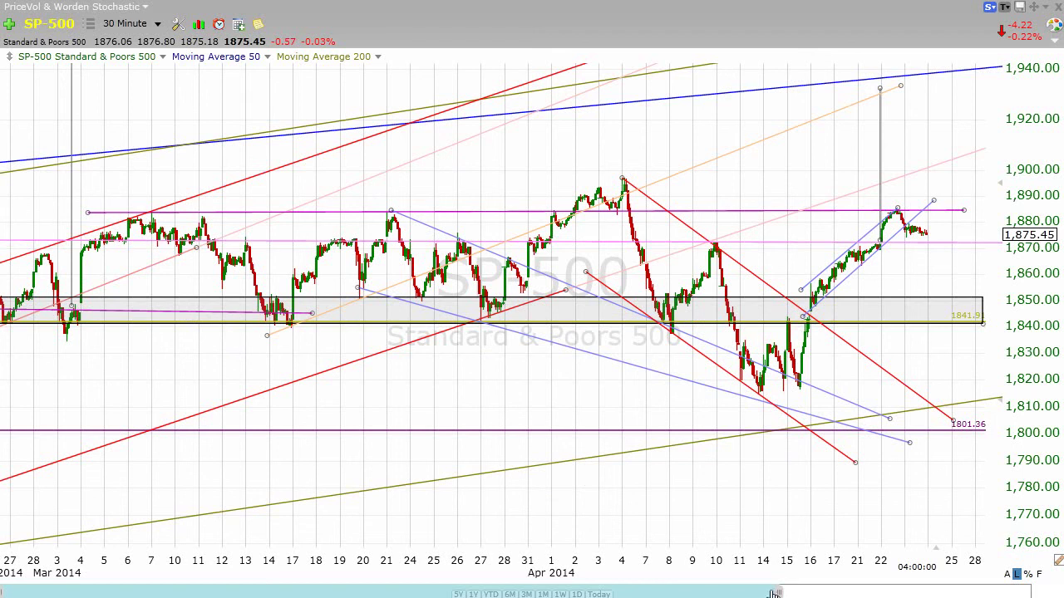
{"action": "left_click_drag", "start_coordinate": [803, 592], "coordinate": [849, 592]}
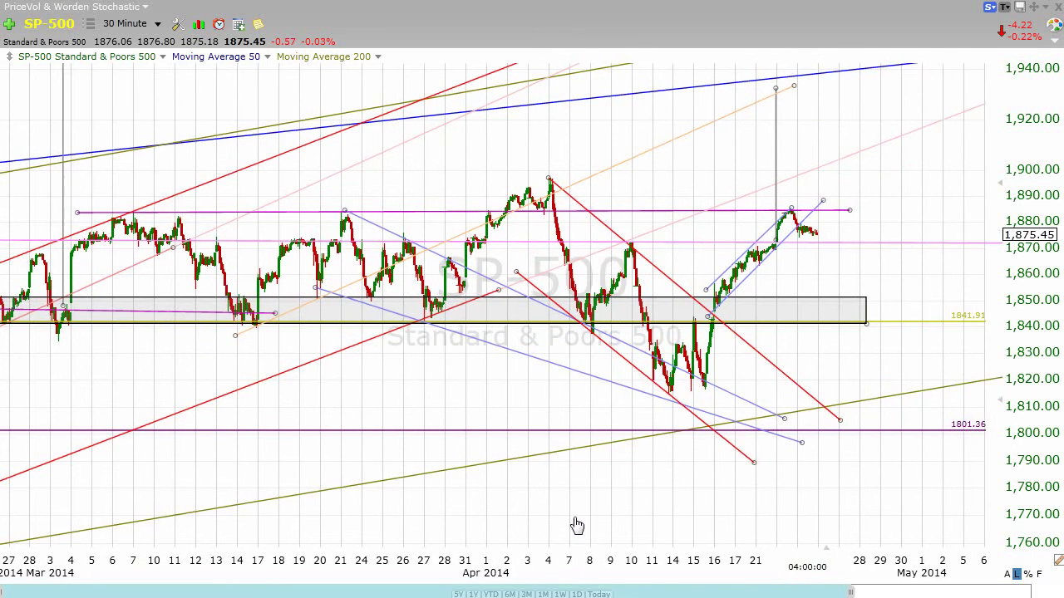